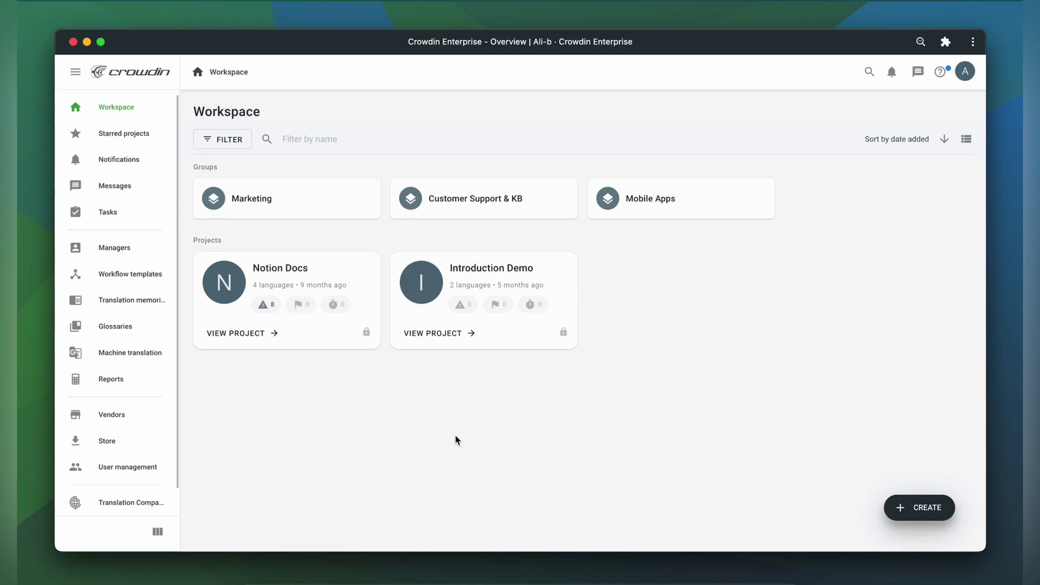
- Install the Adaptive ModernMT app from the Store after searching 'adap'
click(108, 441)
click(314, 139)
text(adap)
click(357, 183)
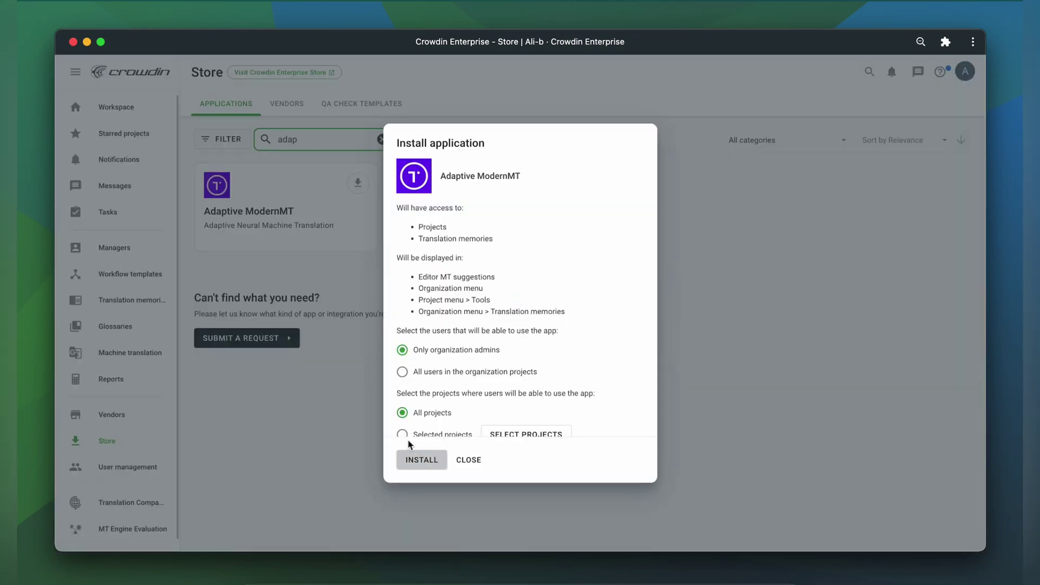
click(412, 458)
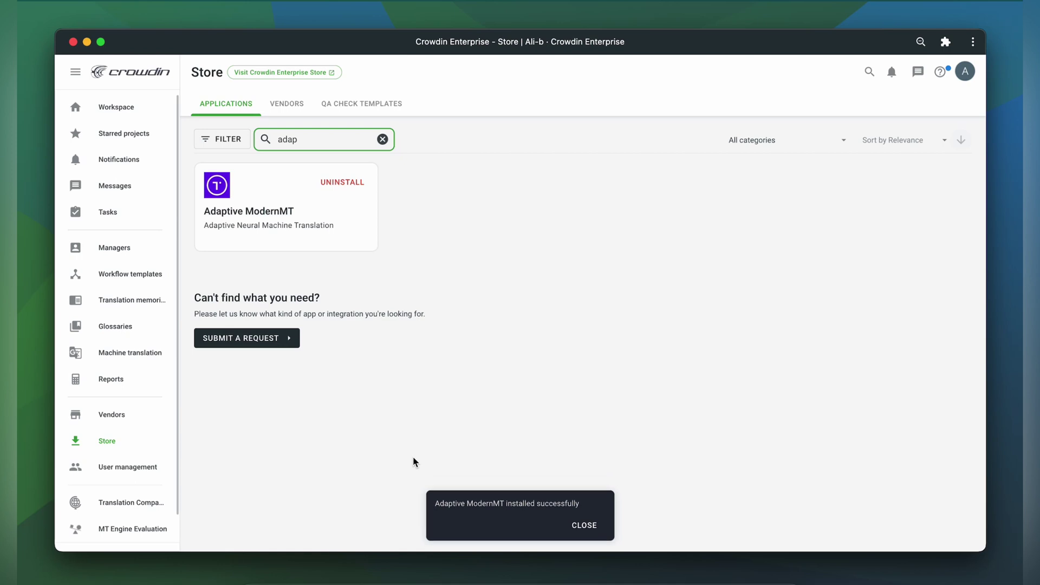
- Confirm Adaptive ModernMT is listed in Introduction Demo's apps, then return to Workspace
scroll(133, 458, down, 2)
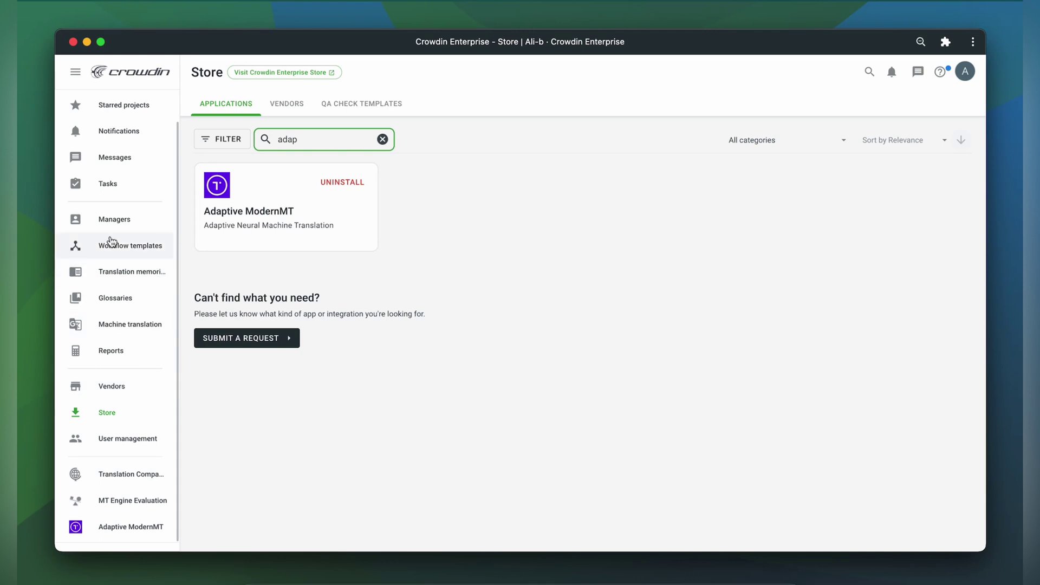
scroll(140, 286, up, 1)
click(109, 108)
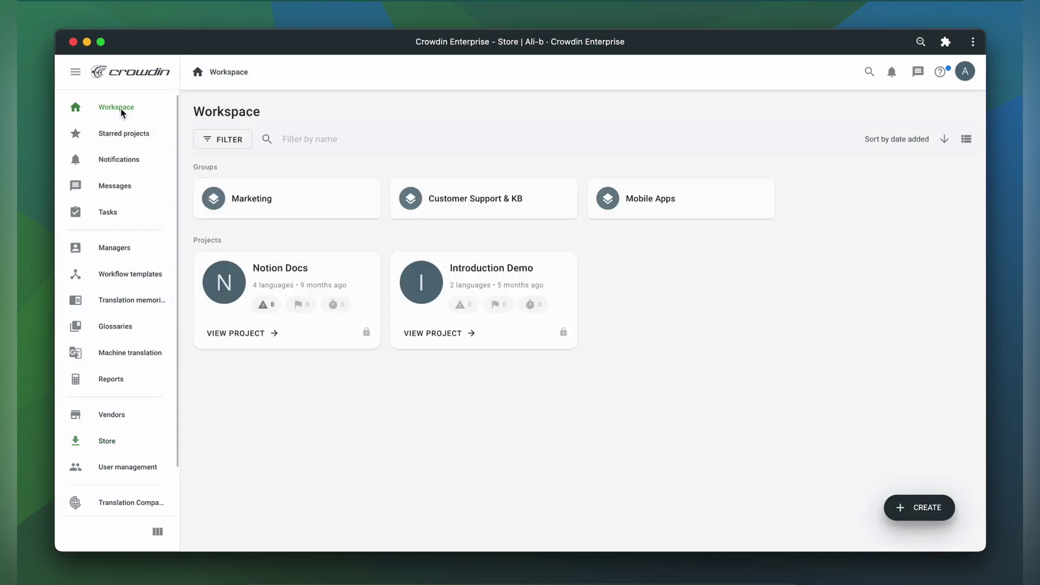
click(450, 269)
click(104, 441)
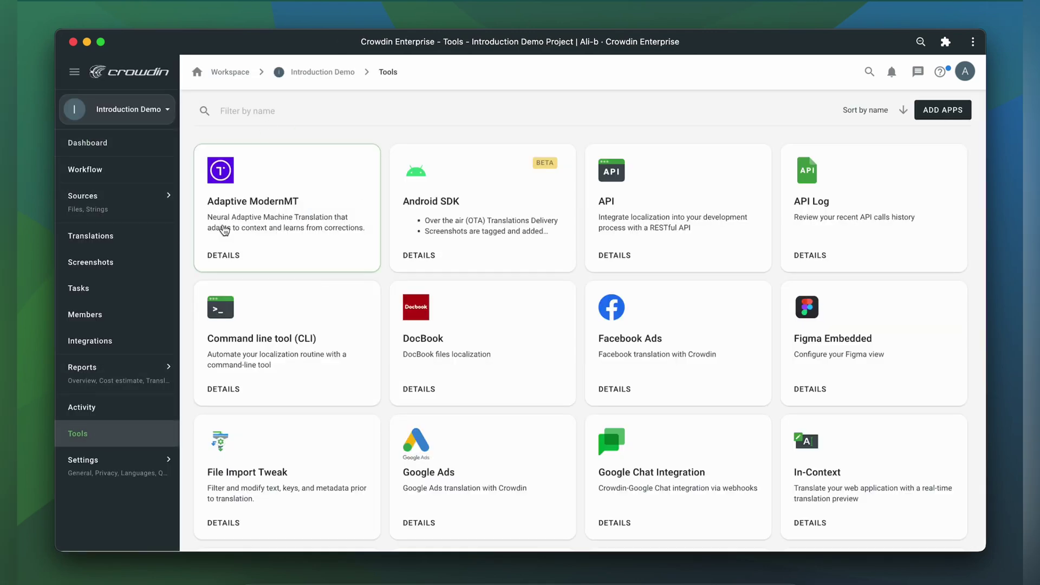
click(109, 108)
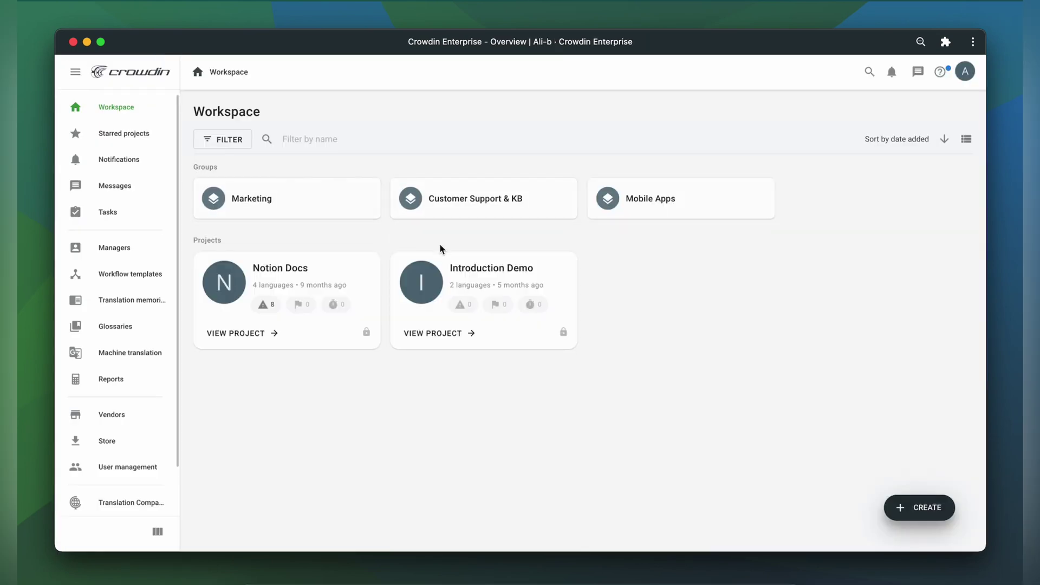
- Create a custom-integration MT engine named AMT using the Adaptive ModernMT app
click(145, 352)
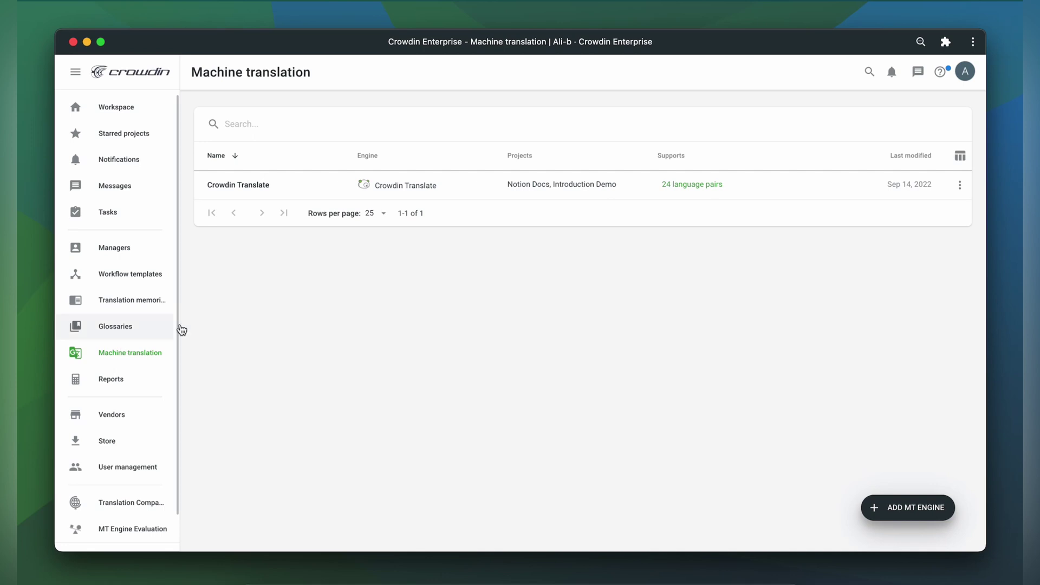
click(890, 508)
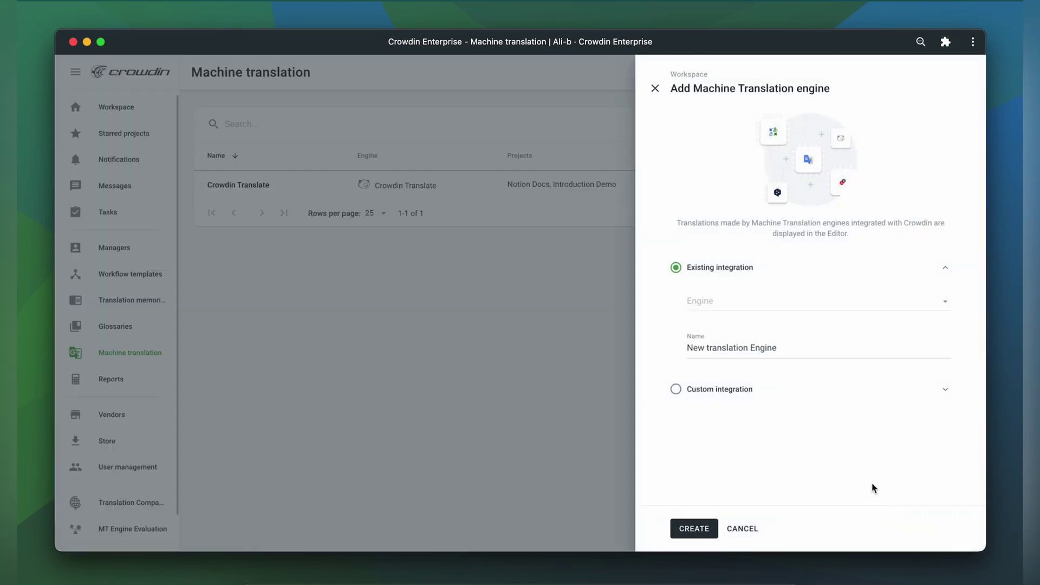
click(680, 391)
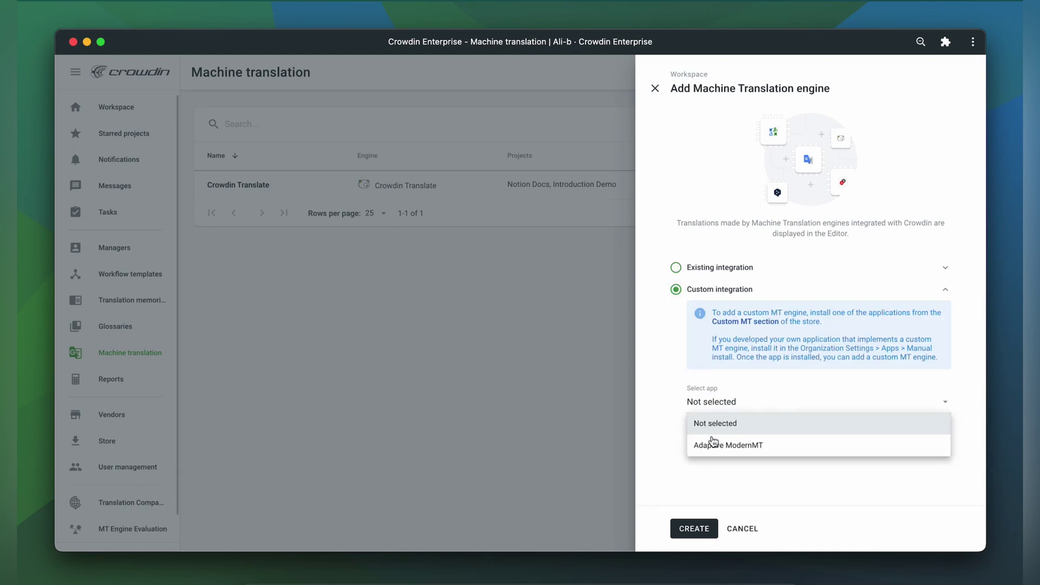
click(713, 445)
drag(752, 437, 668, 438)
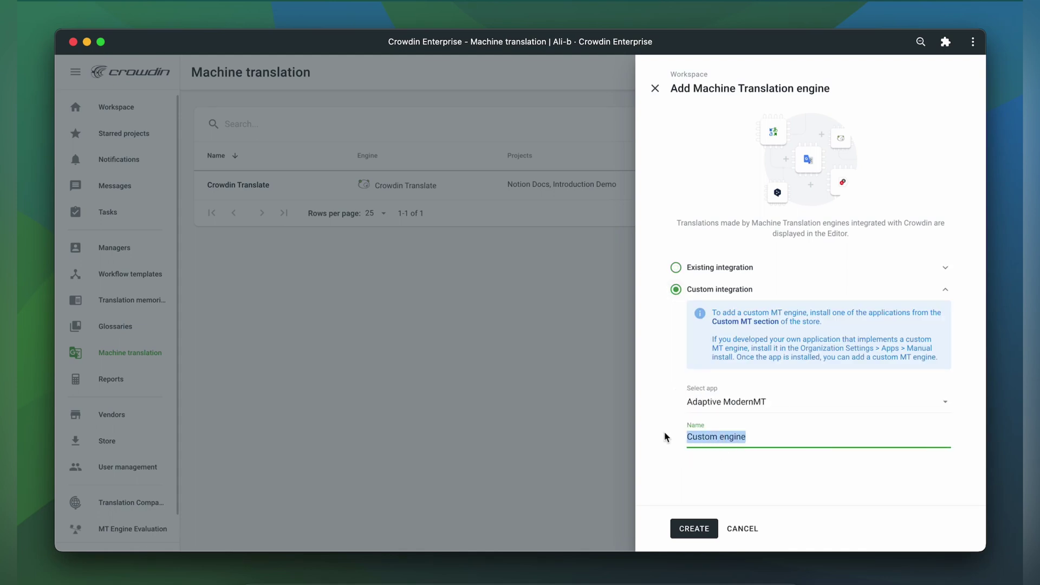
text(AMT)
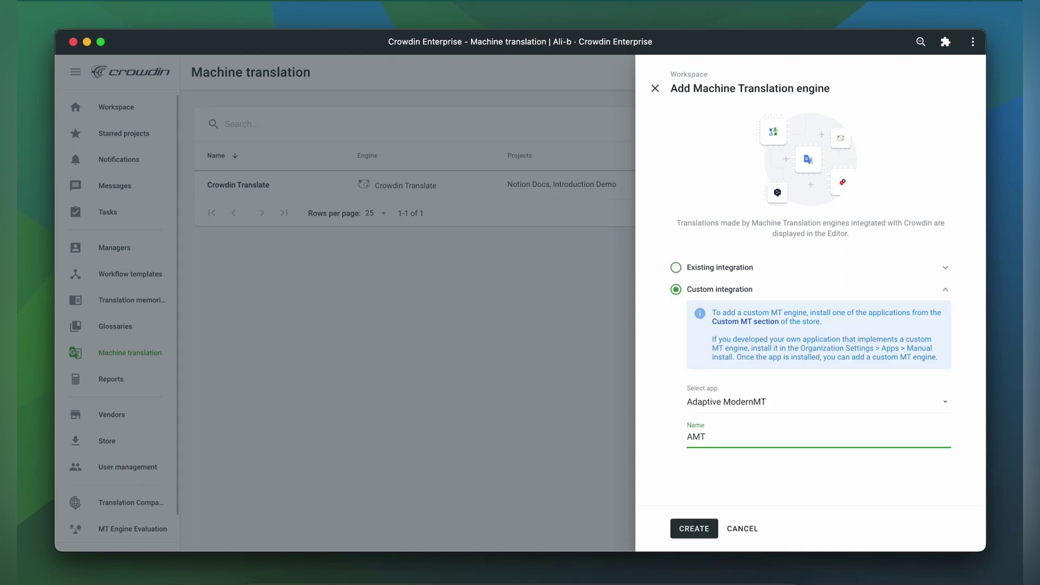
click(688, 530)
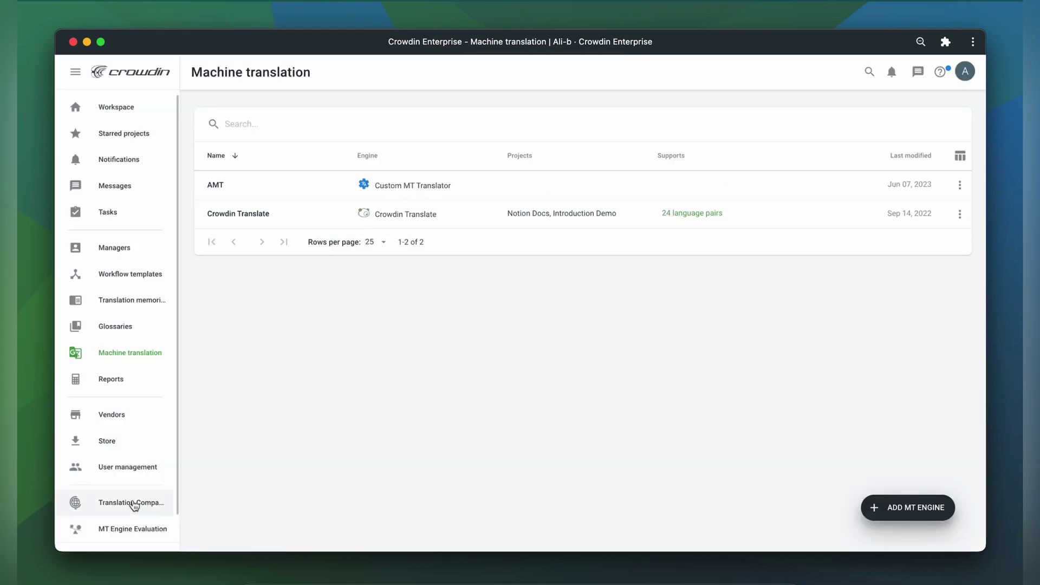
- Paste the API key into Adaptive ModernMT's settings and submit it
scroll(134, 504, down, 1)
click(129, 527)
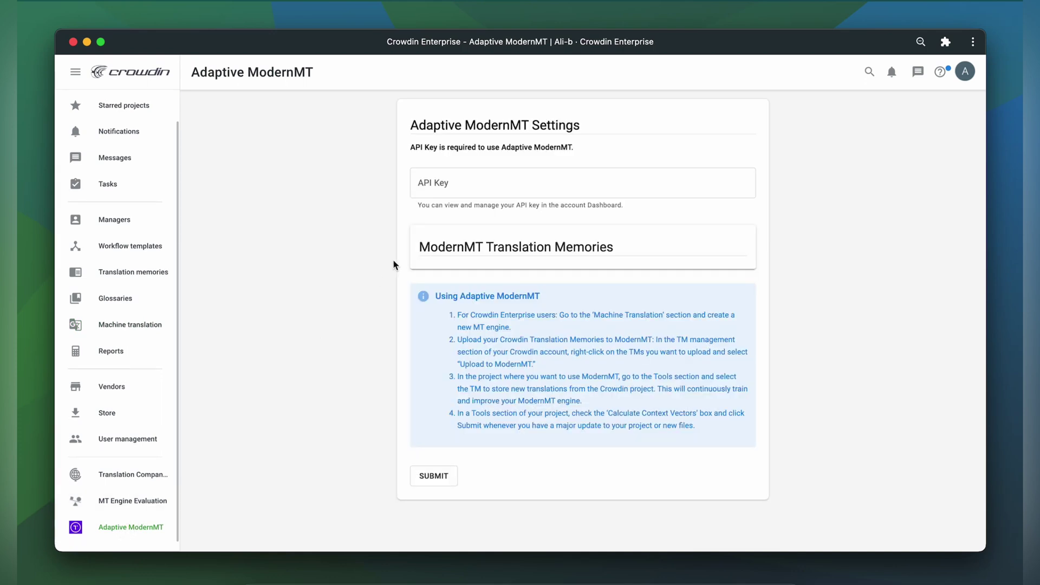
click(475, 189)
key(ctrl+v)
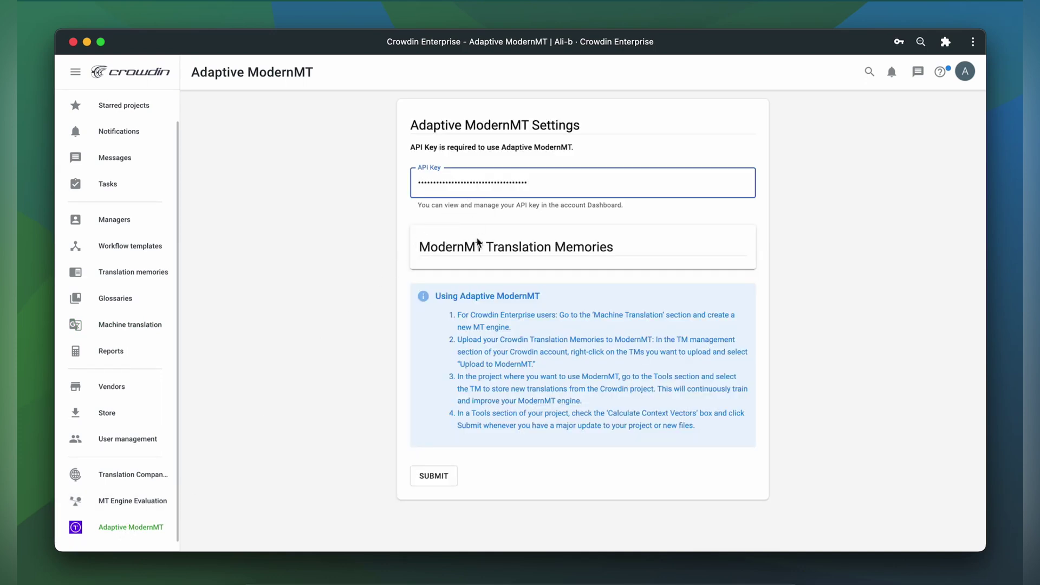
click(446, 476)
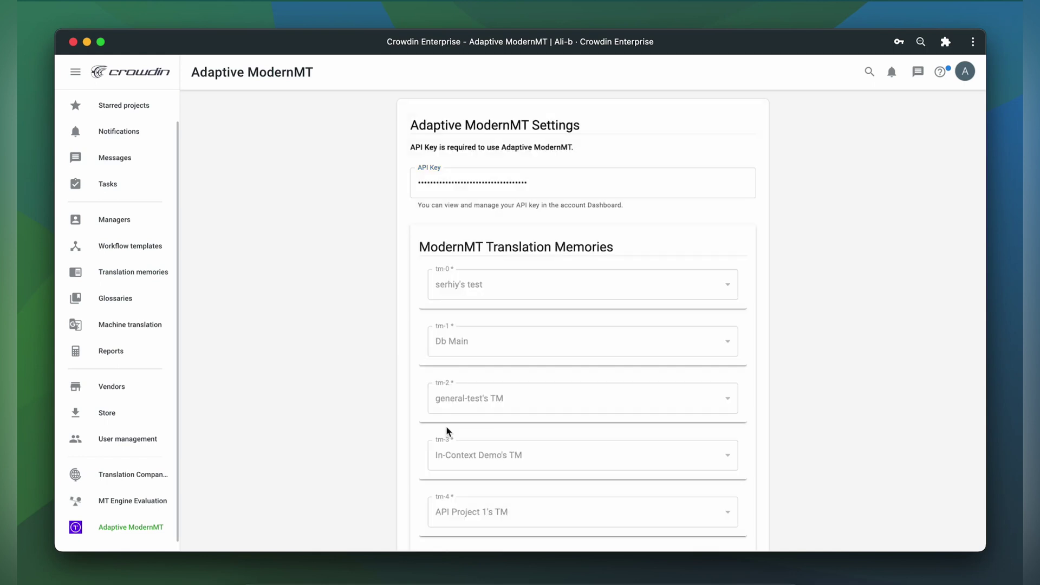
- Scroll through the fourteen translation memory mappings that loaded
scroll(446, 431, down, 3)
scroll(446, 430, down, 3)
scroll(446, 429, down, 2)
scroll(448, 428, down, 2)
scroll(446, 428, down, 3)
scroll(446, 428, down, 2)
scroll(446, 428, down, 3)
scroll(448, 428, down, 1)
scroll(447, 428, down, 3)
scroll(449, 428, up, 2)
scroll(449, 428, up, 10)
scroll(450, 428, up, 5)
- Upload DEMO TEST's translation memory to ModernMT using the Delete & Reupload action
click(125, 278)
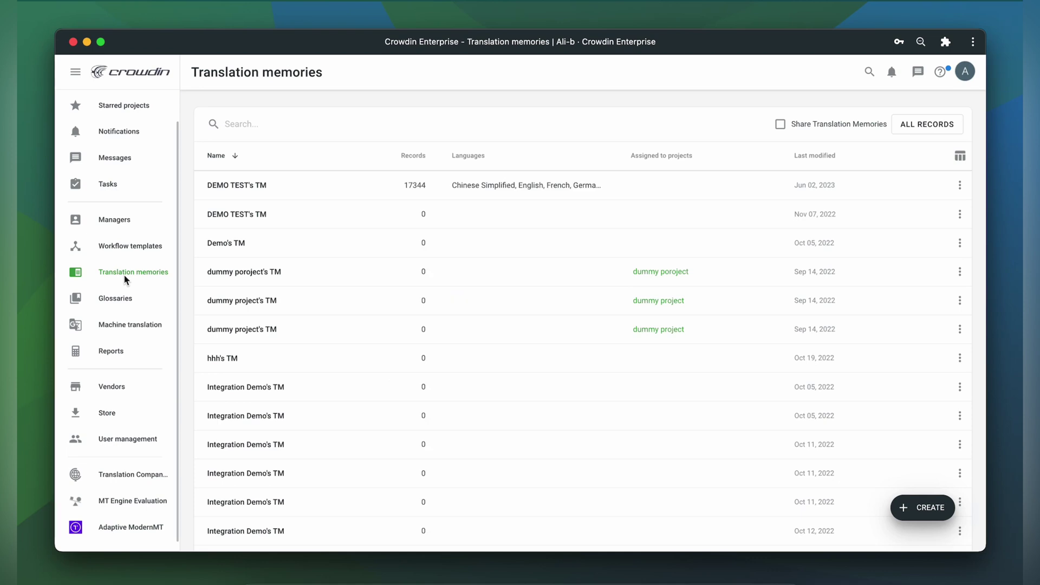
right_click(432, 190)
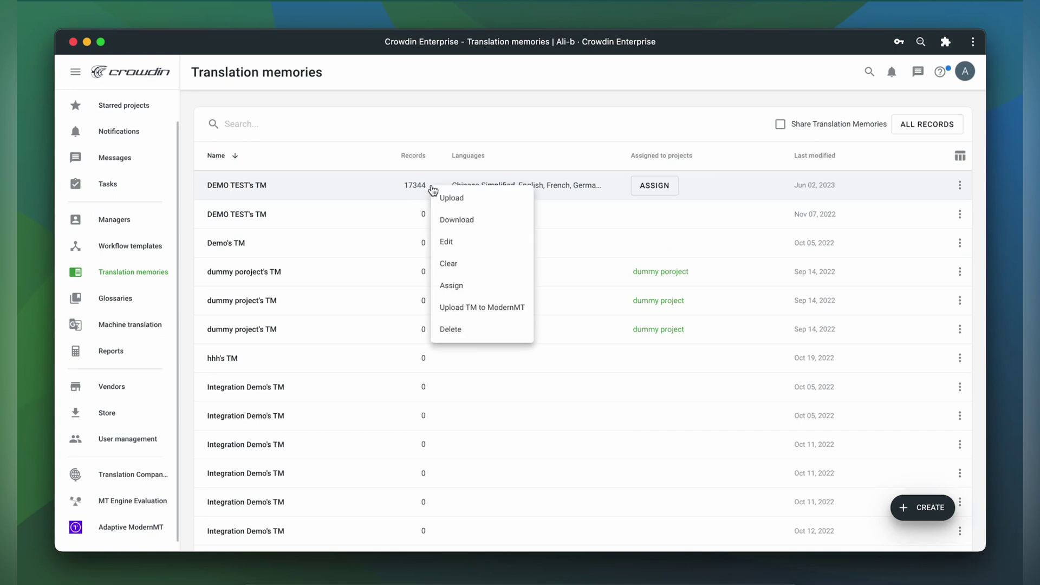
click(479, 309)
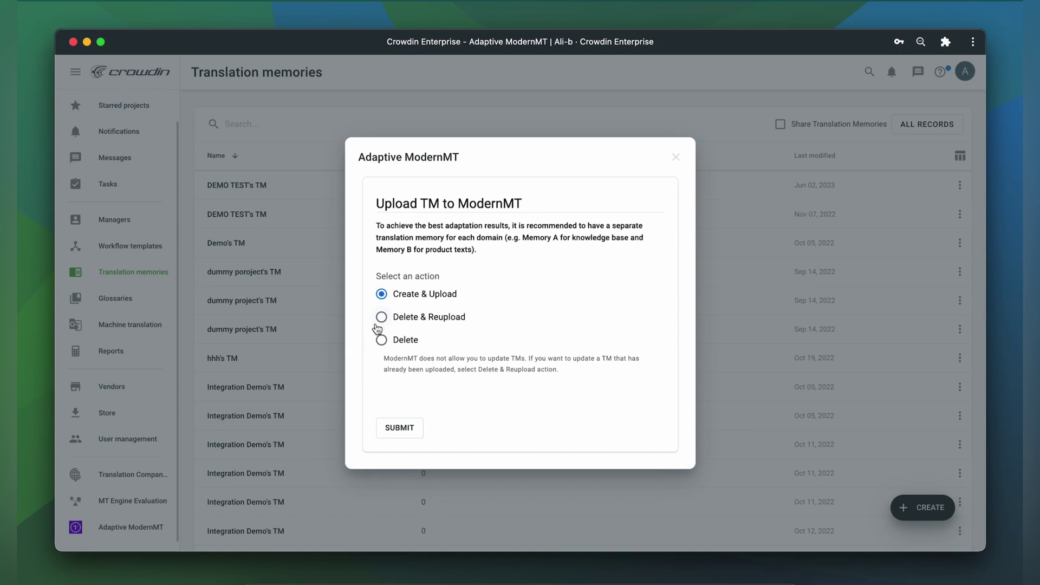
click(397, 434)
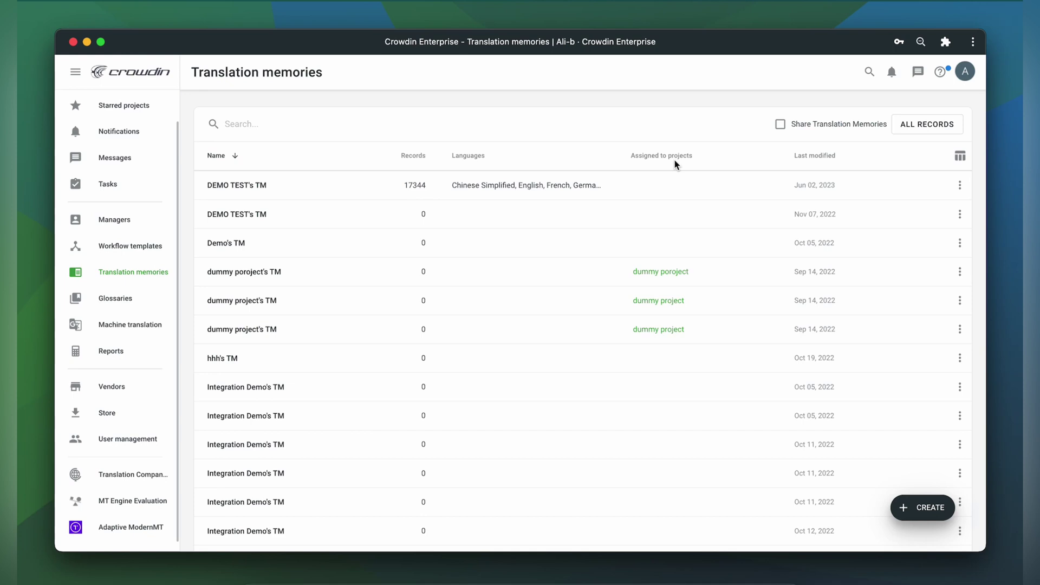
- Open Adaptive ModernMT Details from the Introduction Demo project's tools
click(134, 109)
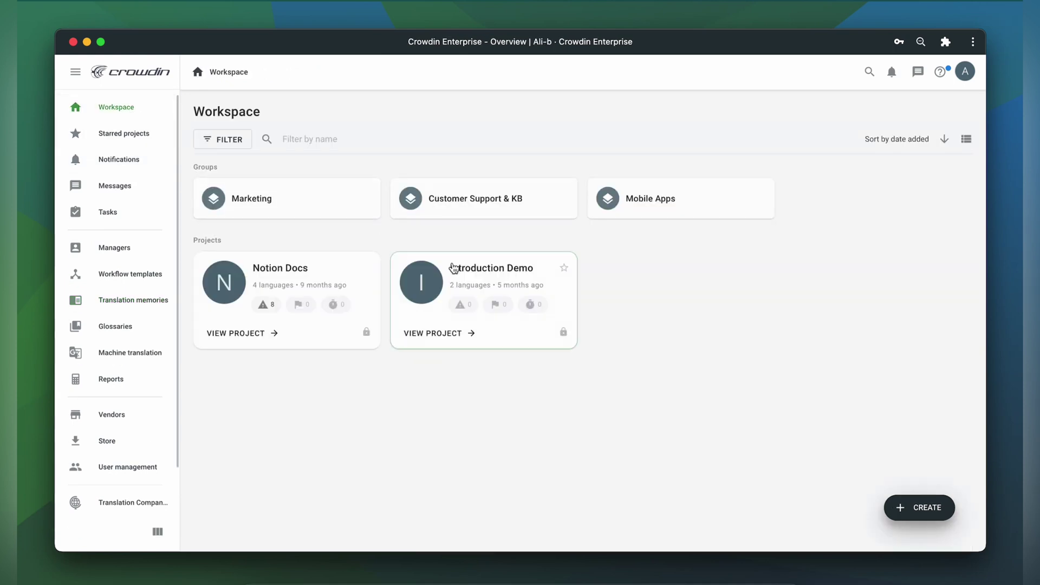
click(457, 270)
click(120, 433)
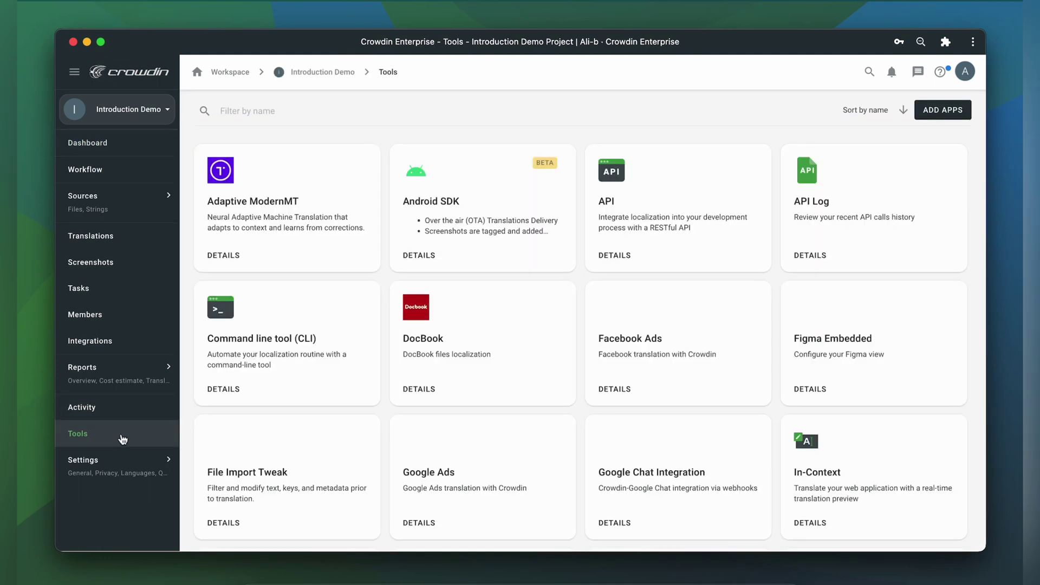
click(268, 232)
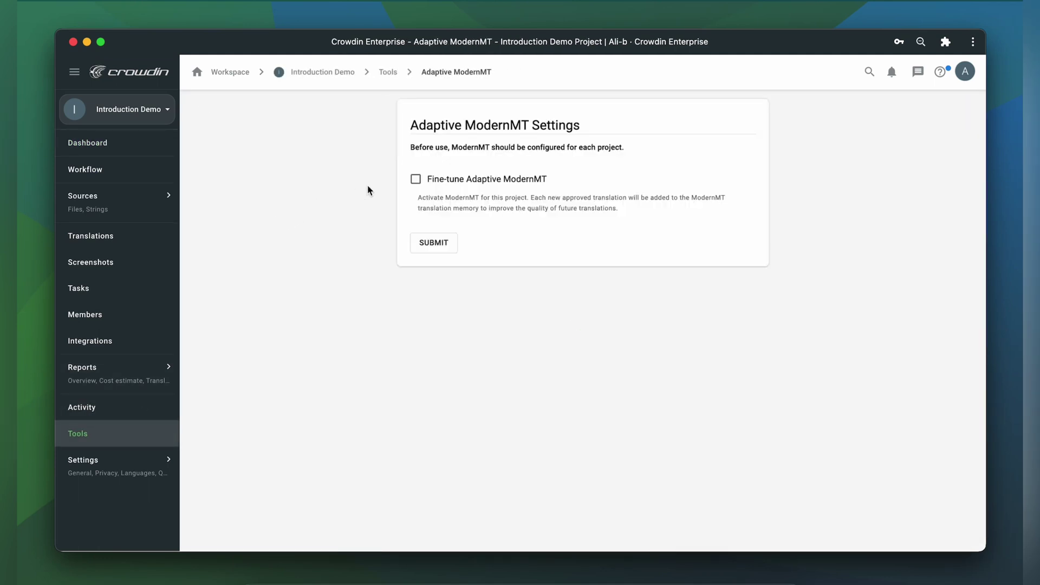
- Enable fine-tuning with DEMO TEST's TM as the write TM
click(415, 180)
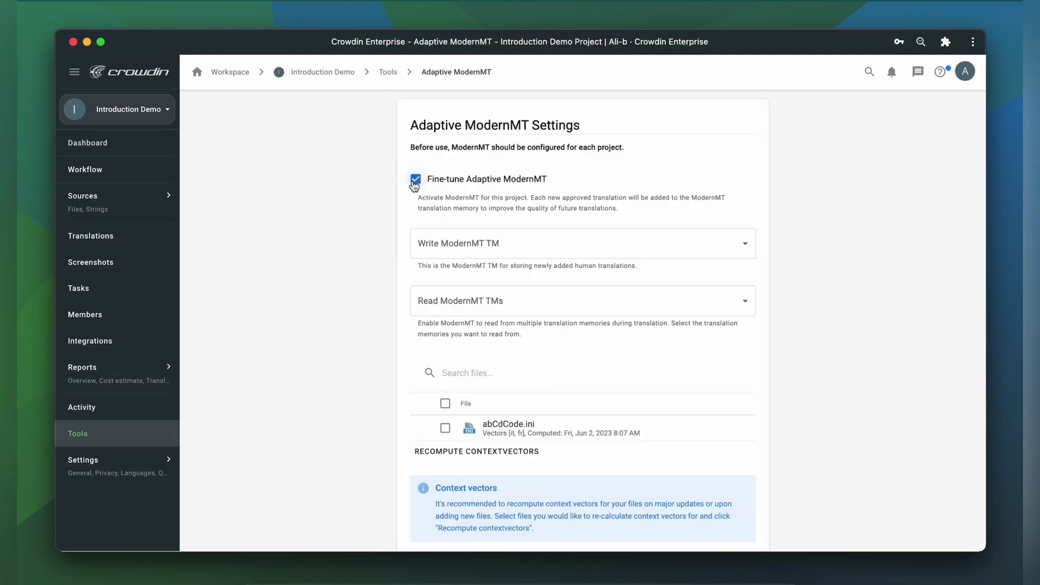
click(459, 244)
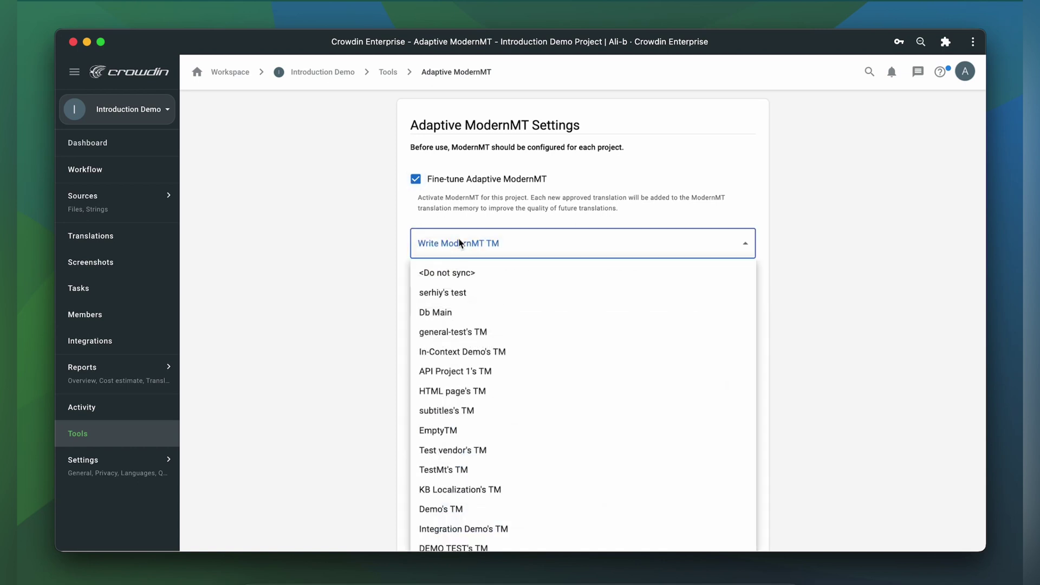
scroll(459, 243, down, 1)
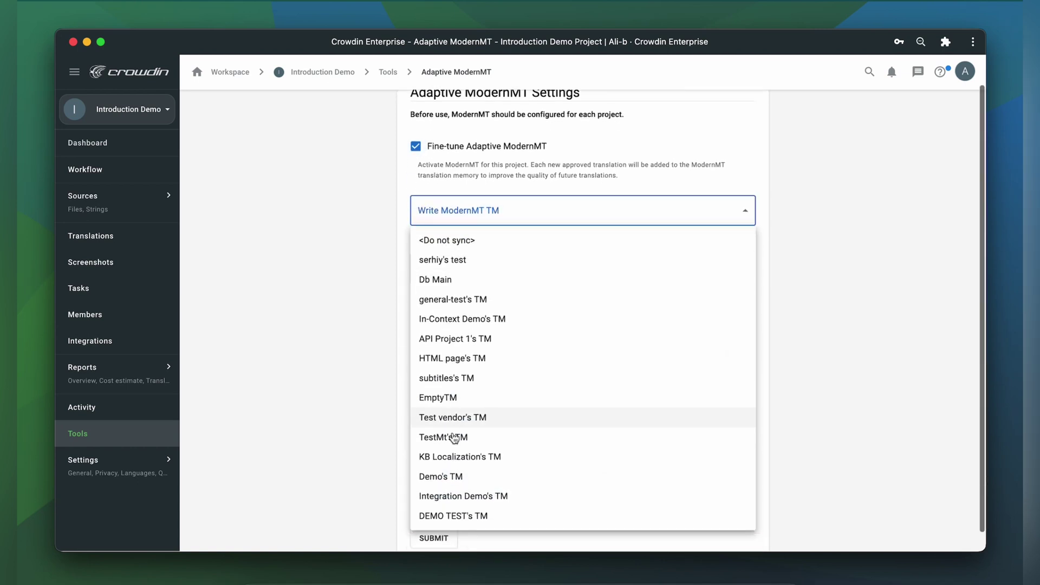
click(459, 517)
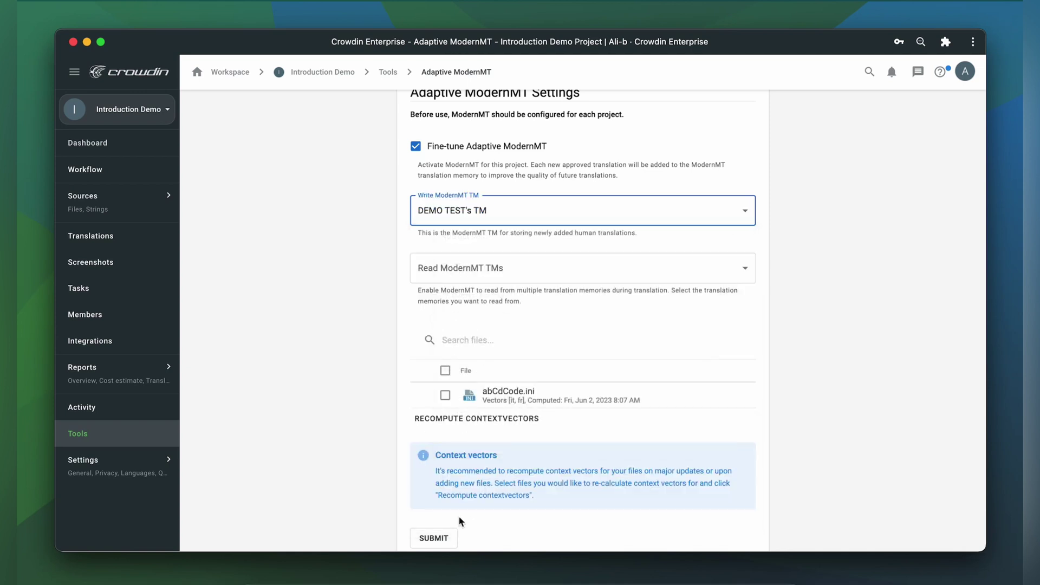
- Set read TMs: HTML page, subtitles, EmptyTM, Test vendor, TestMt, KB Localization, Demo, Integration Demo, DEMO TEST
click(475, 266)
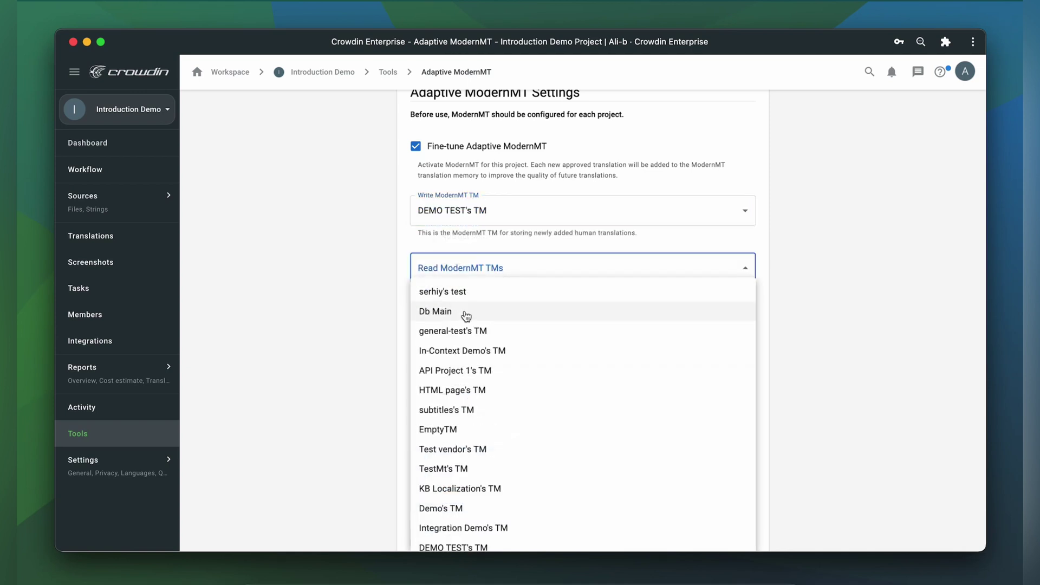
click(469, 391)
click(469, 409)
click(455, 429)
click(467, 449)
click(471, 469)
click(471, 488)
click(466, 508)
click(466, 527)
click(469, 547)
scroll(658, 392, down, 1)
click(774, 352)
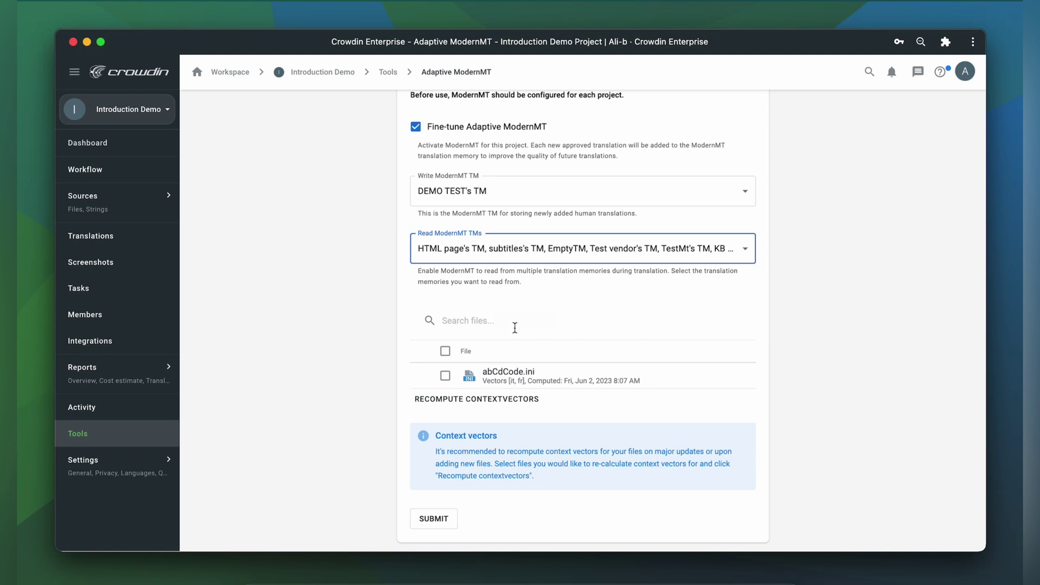
- Recompute context vectors for abCdCode.ini and save the Adaptive ModernMT settings
click(445, 376)
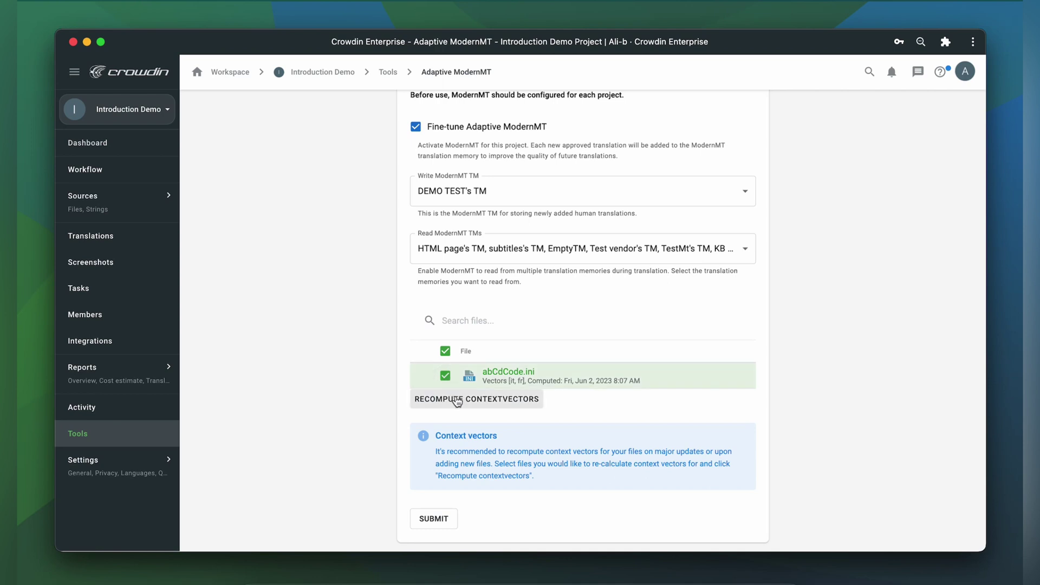
click(457, 400)
click(503, 404)
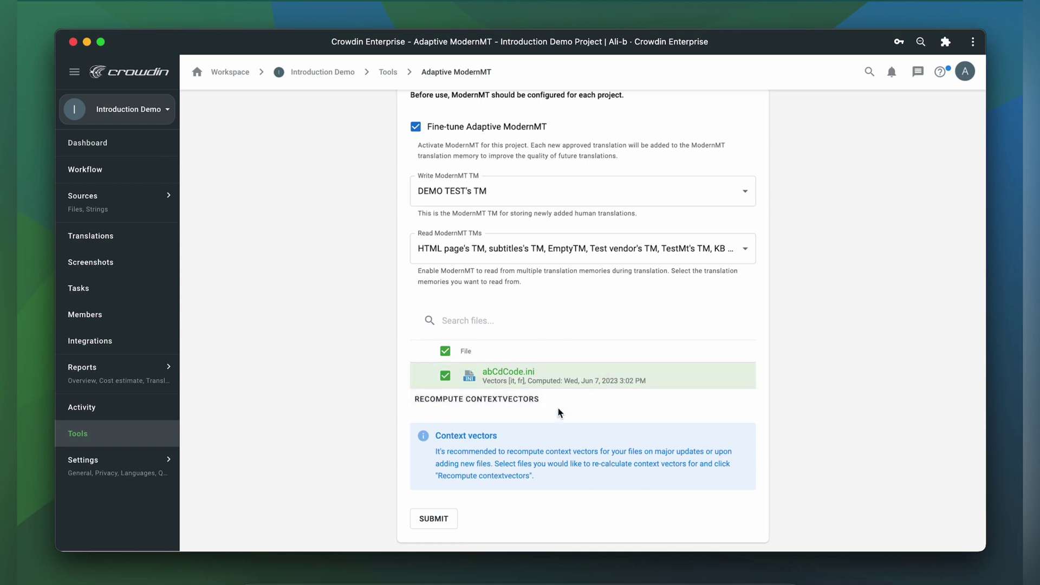
click(444, 520)
- Start a machine-translation pre-translation from the dashboard with the AMT engine
click(88, 144)
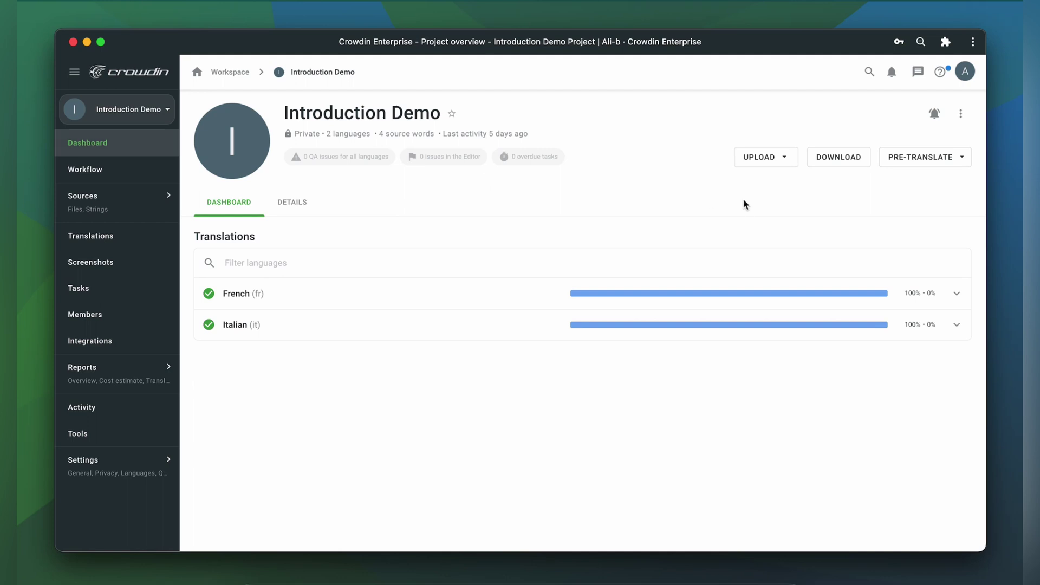
click(935, 157)
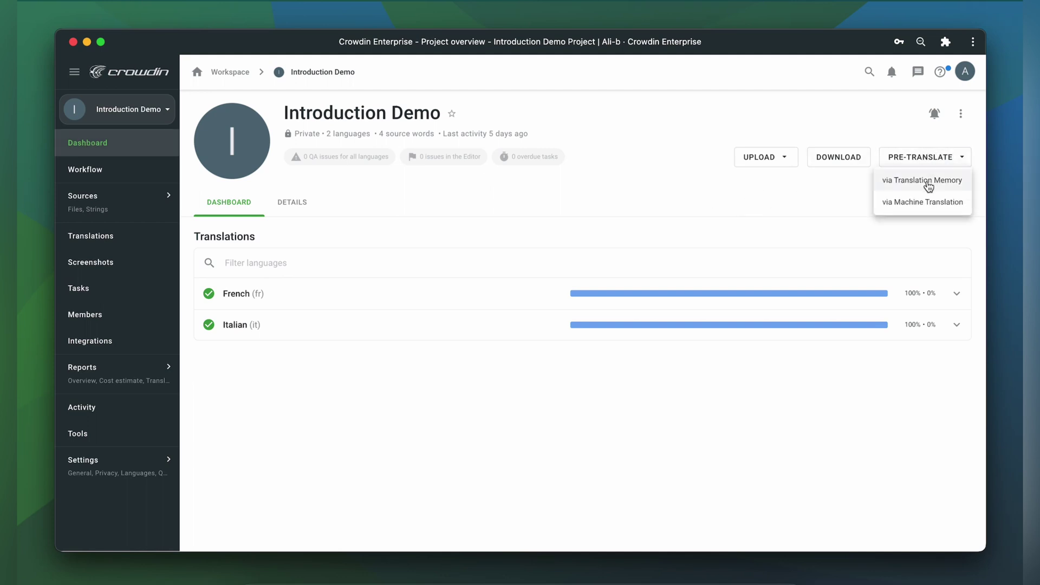
click(929, 202)
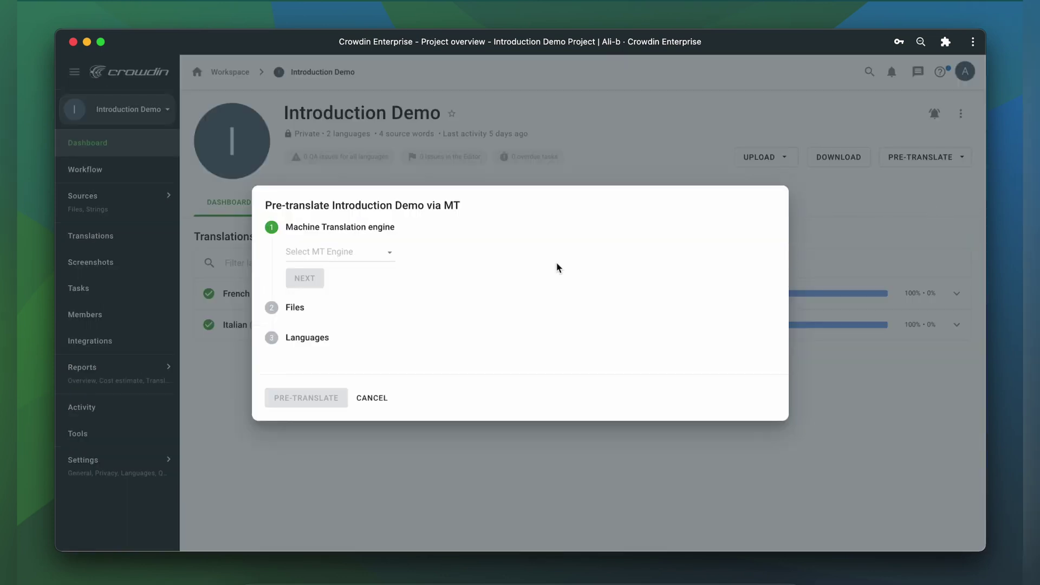
click(383, 259)
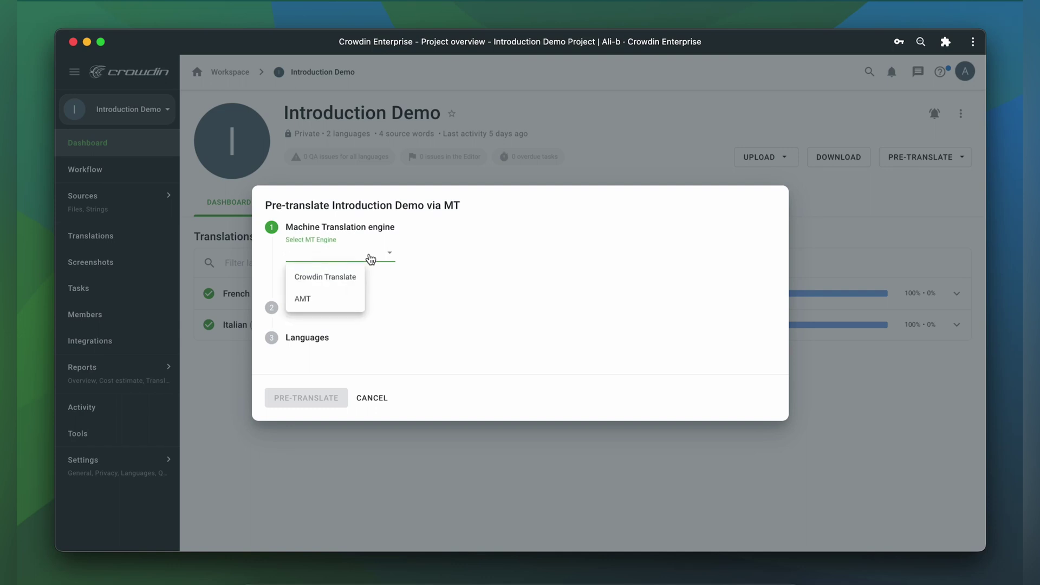
click(300, 303)
click(304, 279)
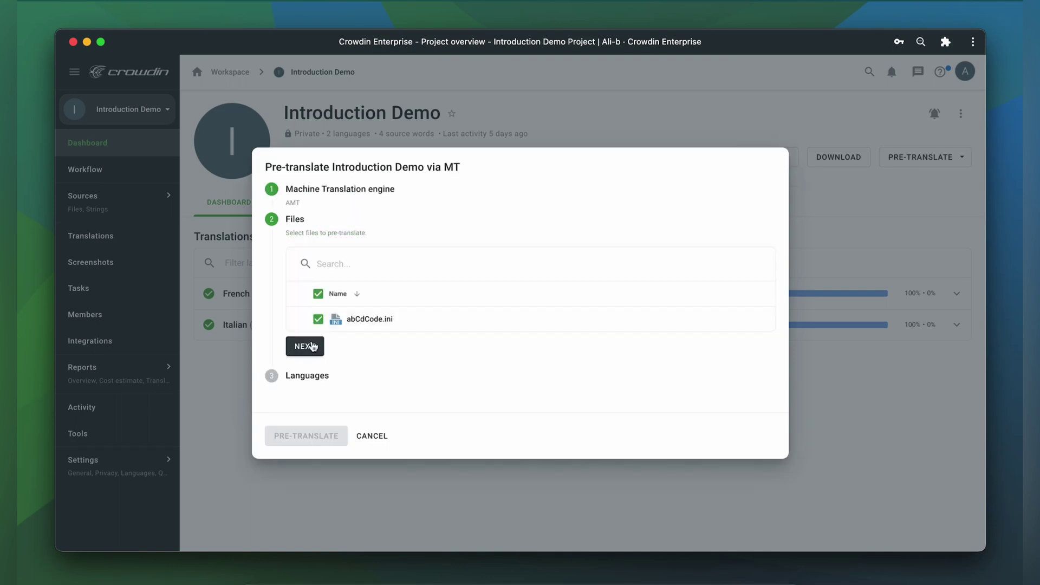
- Pre-translate abCdCode.ini into French and Italian, then view the project workflow
click(311, 345)
click(323, 314)
click(322, 339)
click(322, 338)
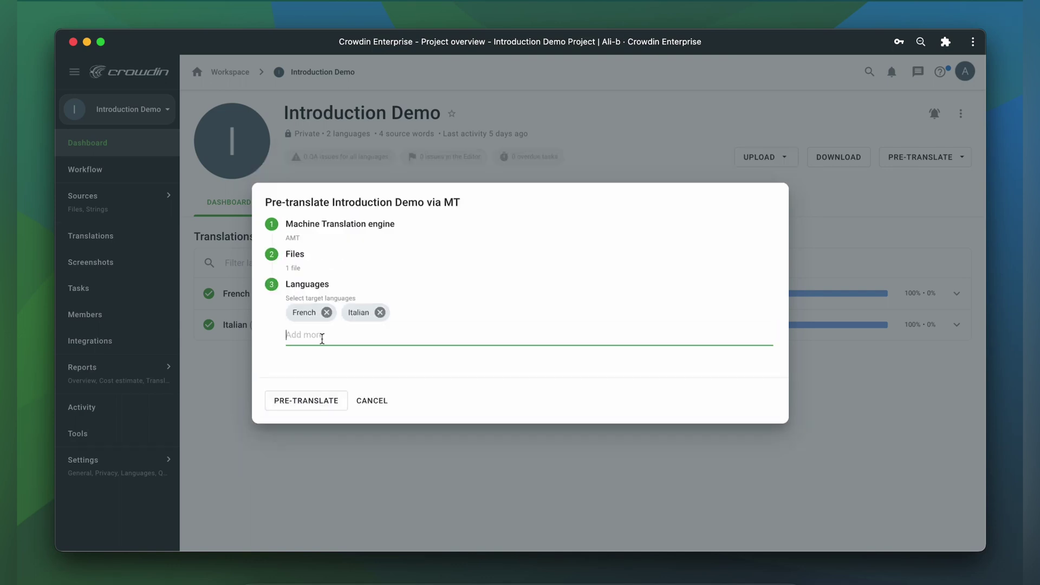
click(306, 400)
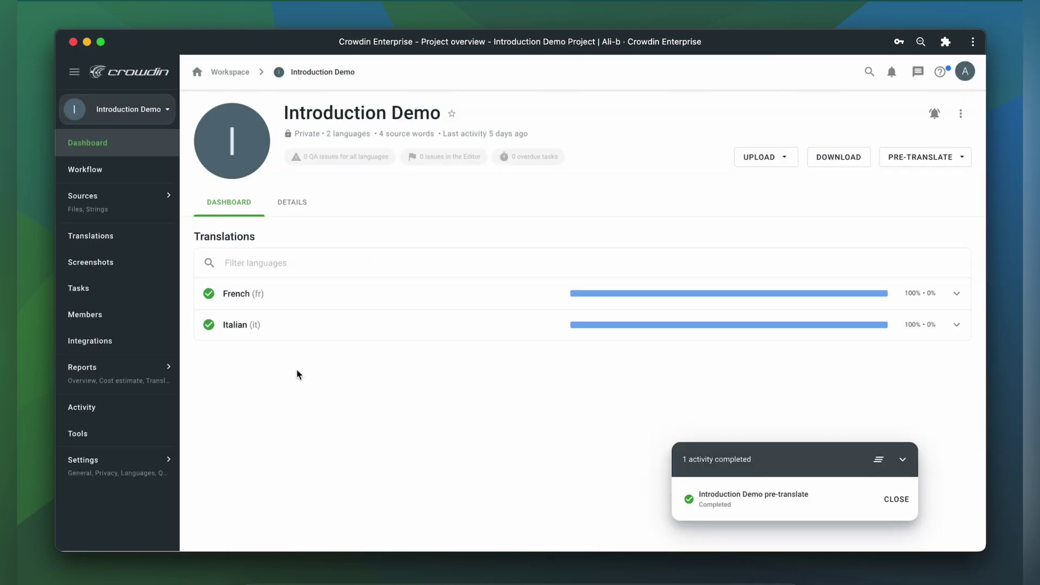
click(126, 179)
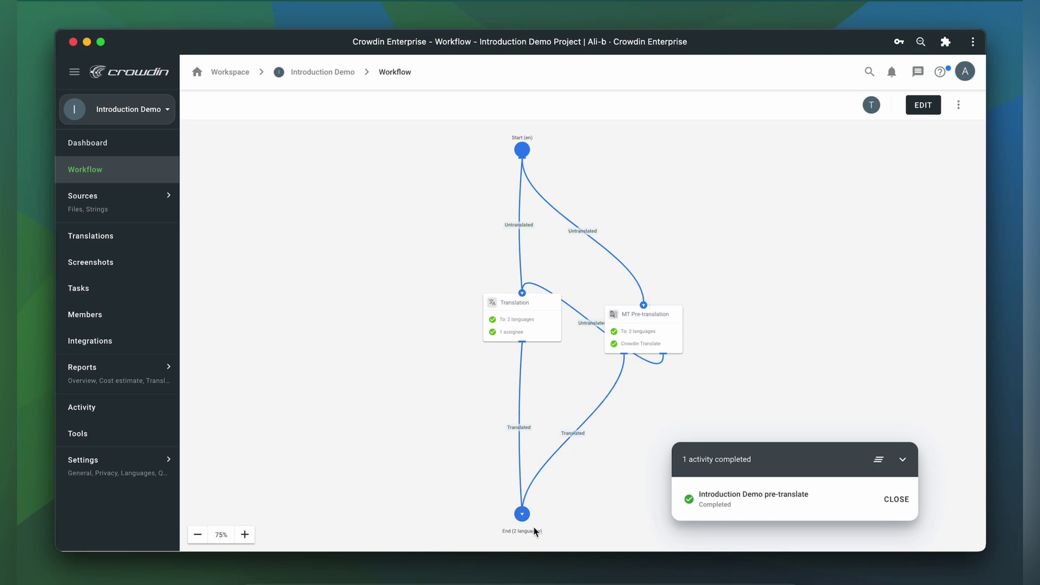
- Open French's translation files from the project dashboard to see abCdCode.ini
click(142, 149)
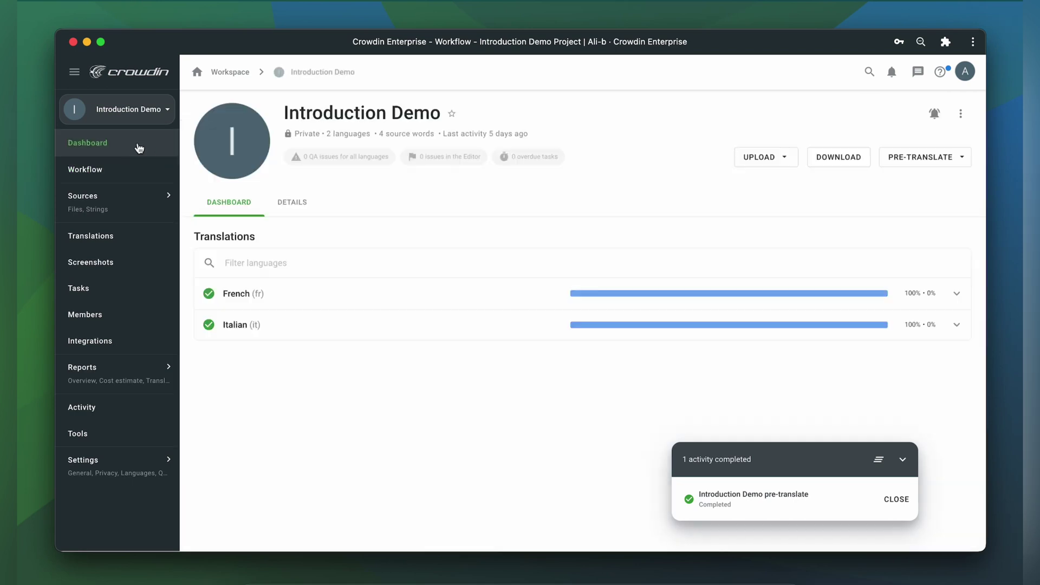
click(329, 301)
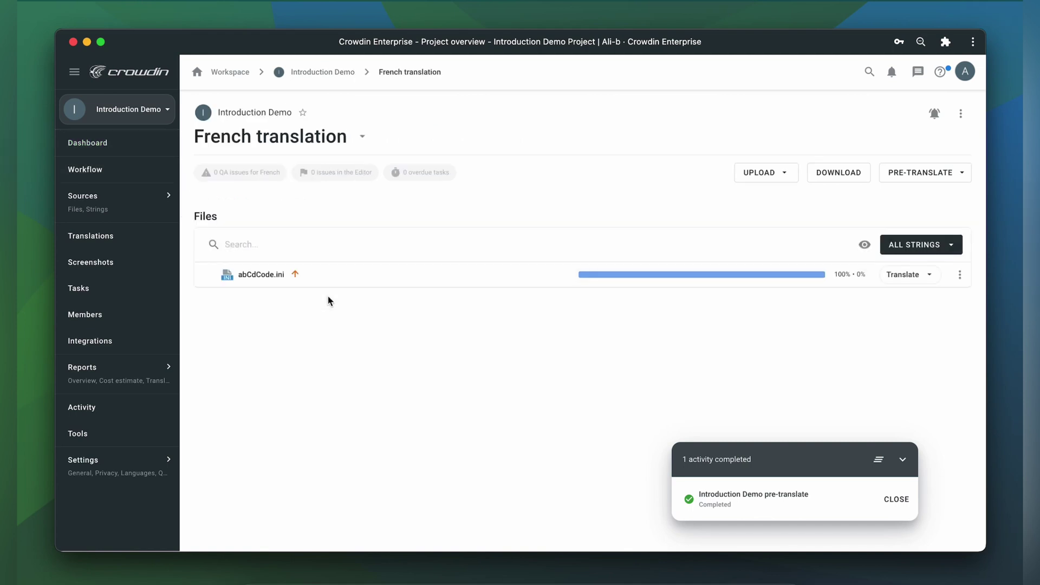